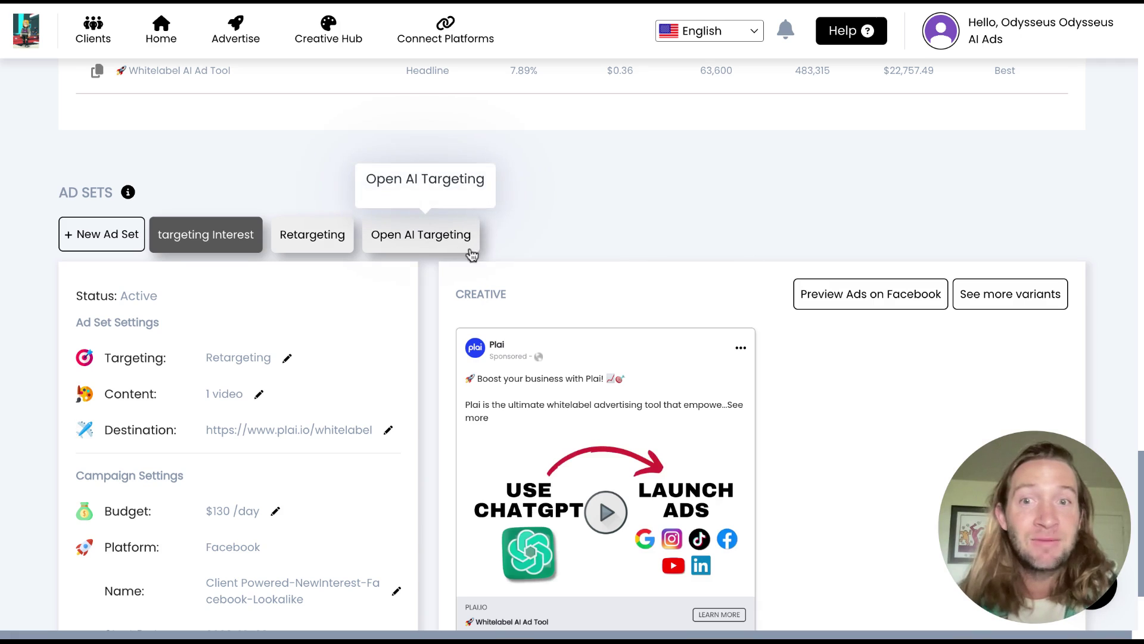
Step: View the Retargeting ad set's details, then return to the targeting Interest ad set
{"action": "scroll", "coordinate": [541, 261], "scroll_direction": "down", "scroll_amount": 1}
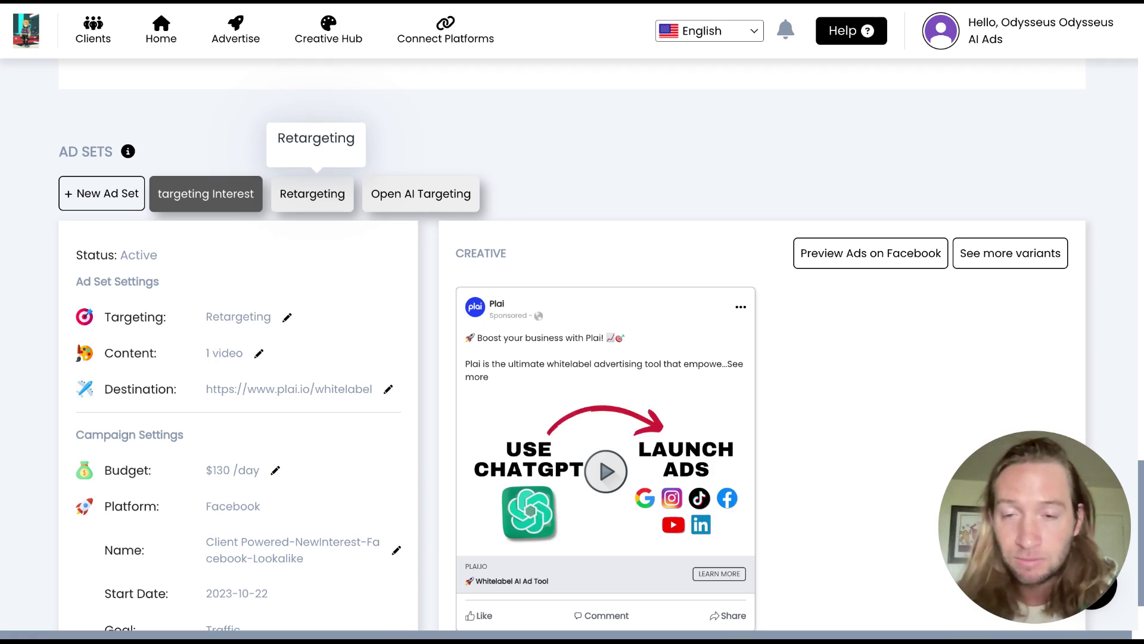
{"action": "left_click", "coordinate": [311, 209]}
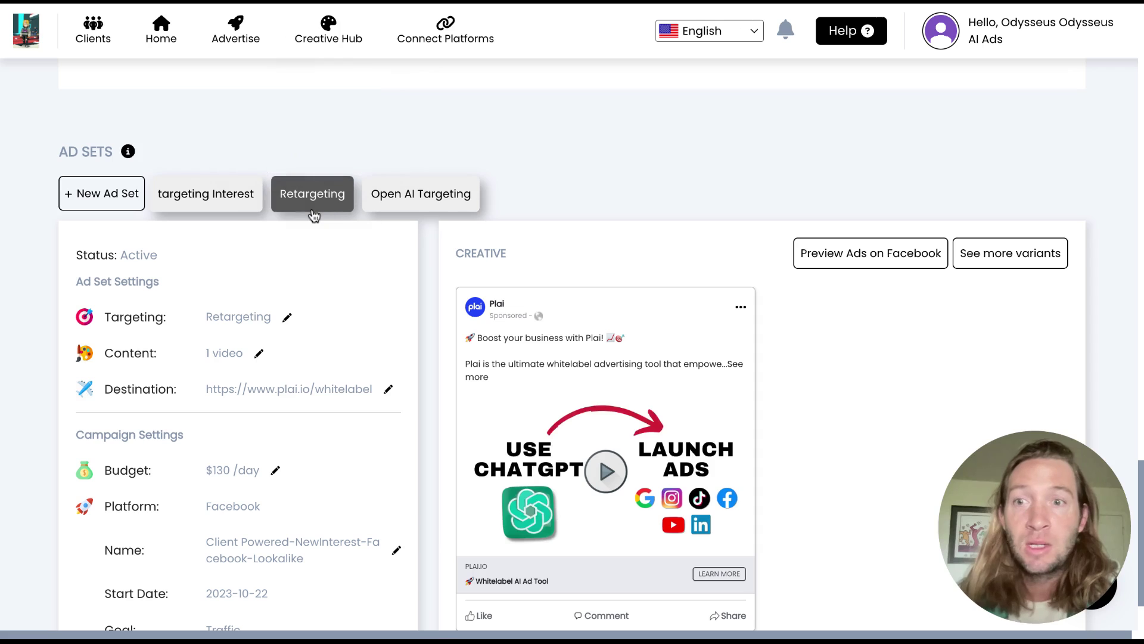
{"action": "left_click", "coordinate": [213, 204]}
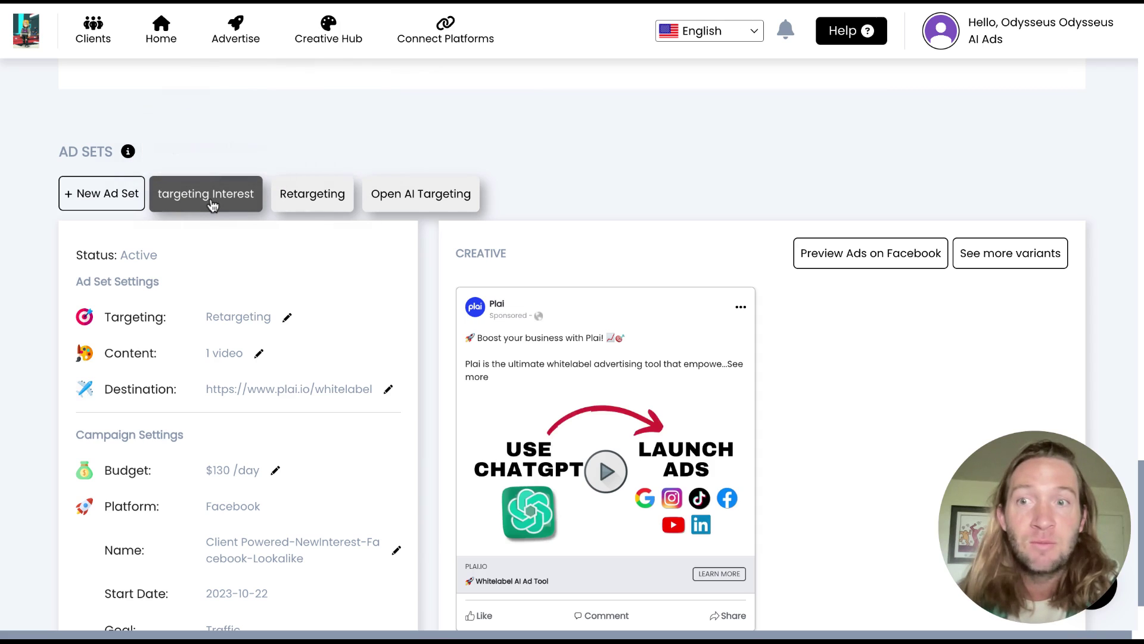
Step: Start a new ad set and review its lookalike targeting, unchanged, and its video creative
{"action": "left_click", "coordinate": [130, 201]}
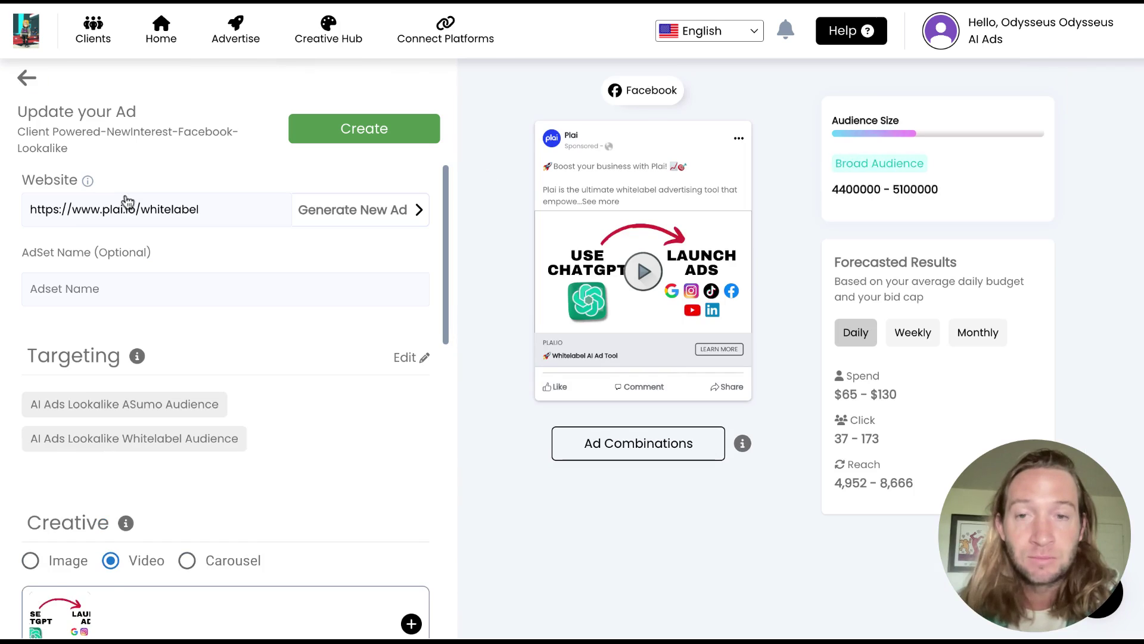
{"action": "scroll", "coordinate": [281, 342], "scroll_direction": "down", "scroll_amount": 1}
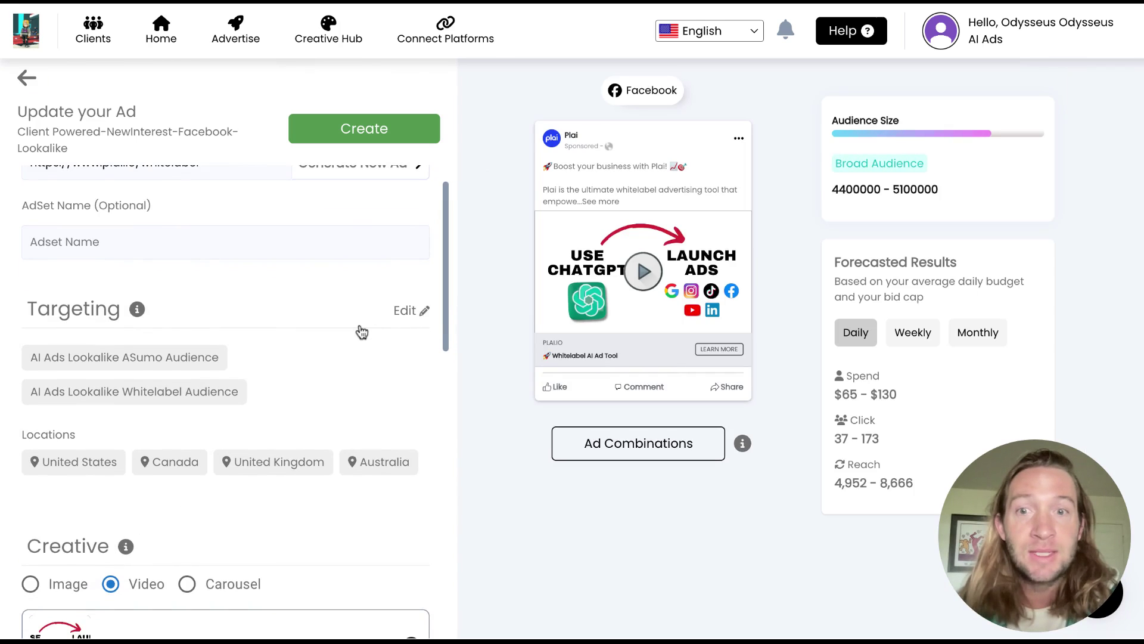
{"action": "scroll", "coordinate": [362, 332], "scroll_direction": "up", "scroll_amount": 1}
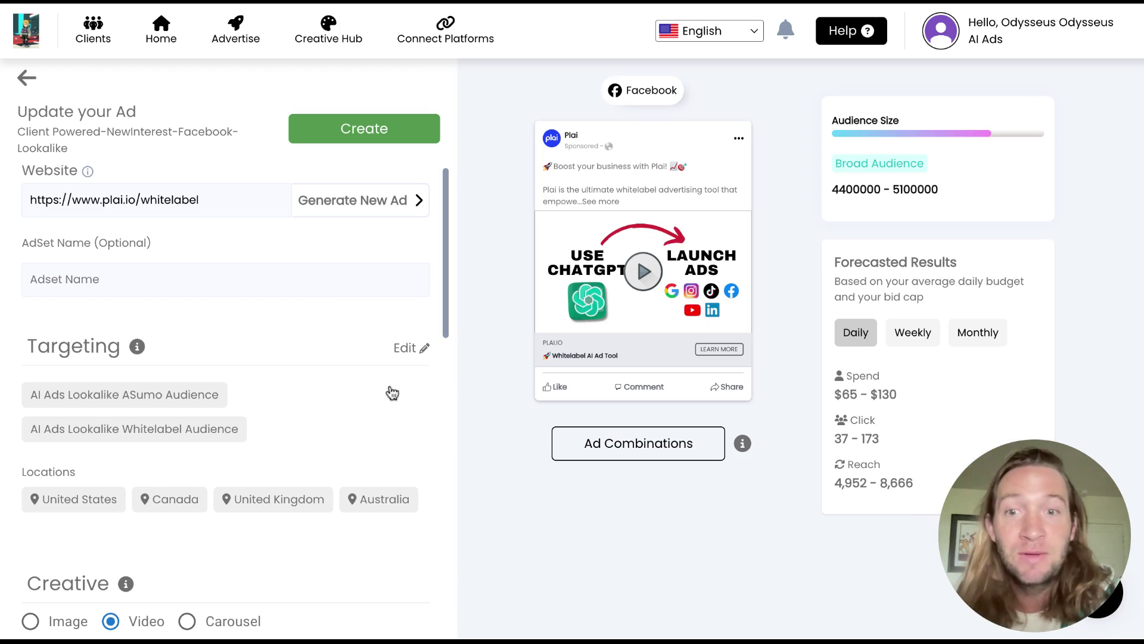
{"action": "left_click", "coordinate": [416, 350]}
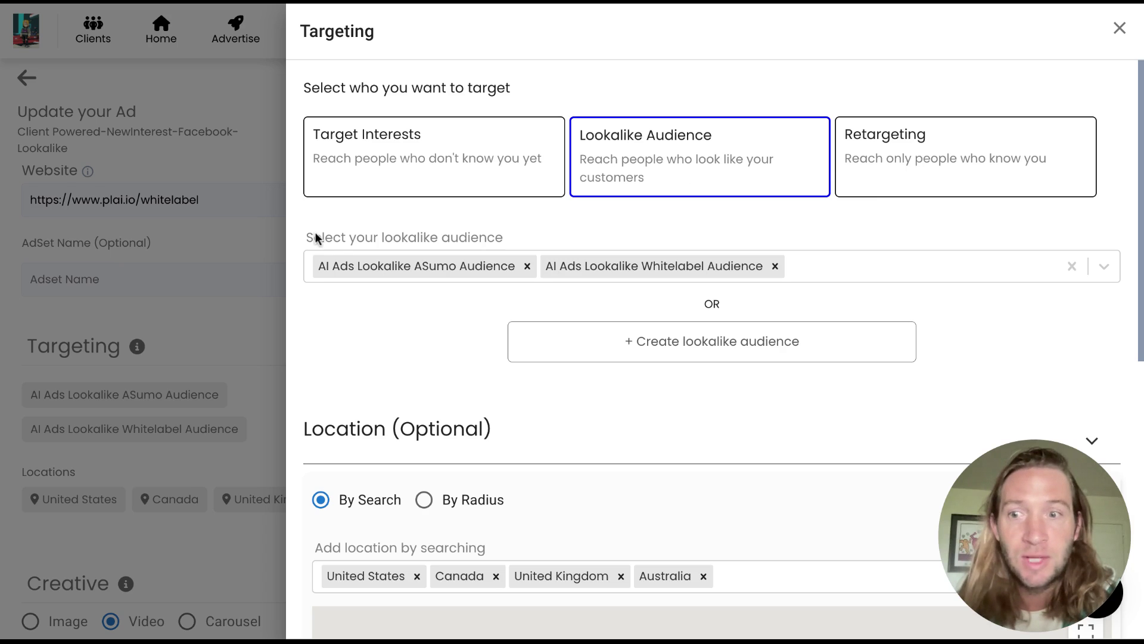
{"action": "left_click", "coordinate": [243, 397]}
{"action": "scroll", "coordinate": [244, 394], "scroll_direction": "down", "scroll_amount": 3}
{"action": "scroll", "coordinate": [244, 394], "scroll_direction": "up", "scroll_amount": 3}
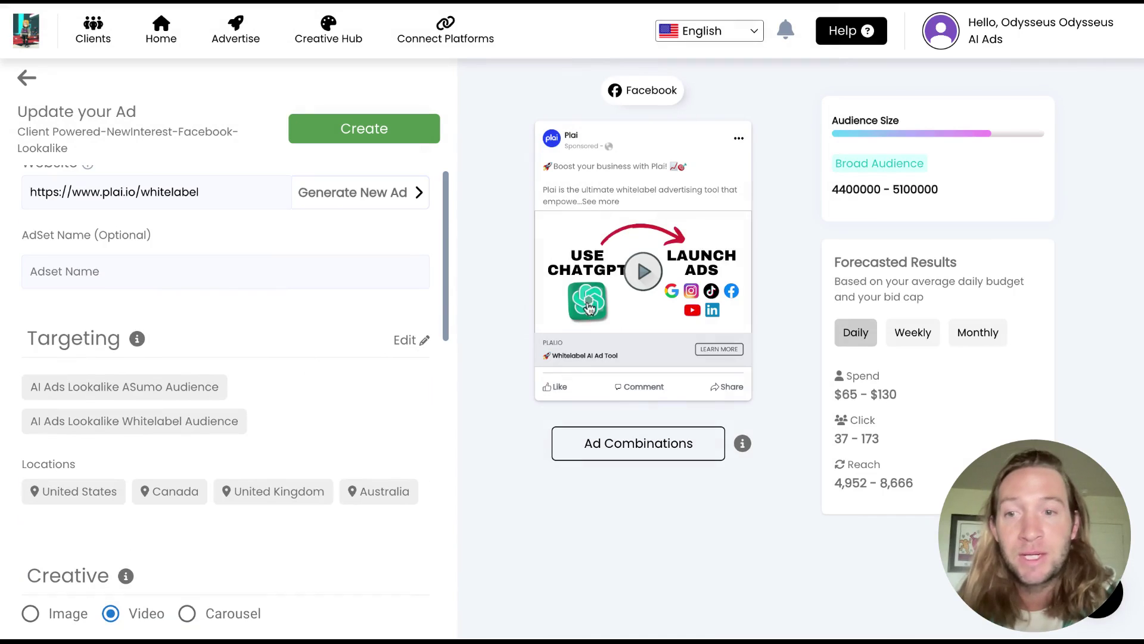
{"action": "scroll", "coordinate": [315, 417], "scroll_direction": "down", "scroll_amount": 5}
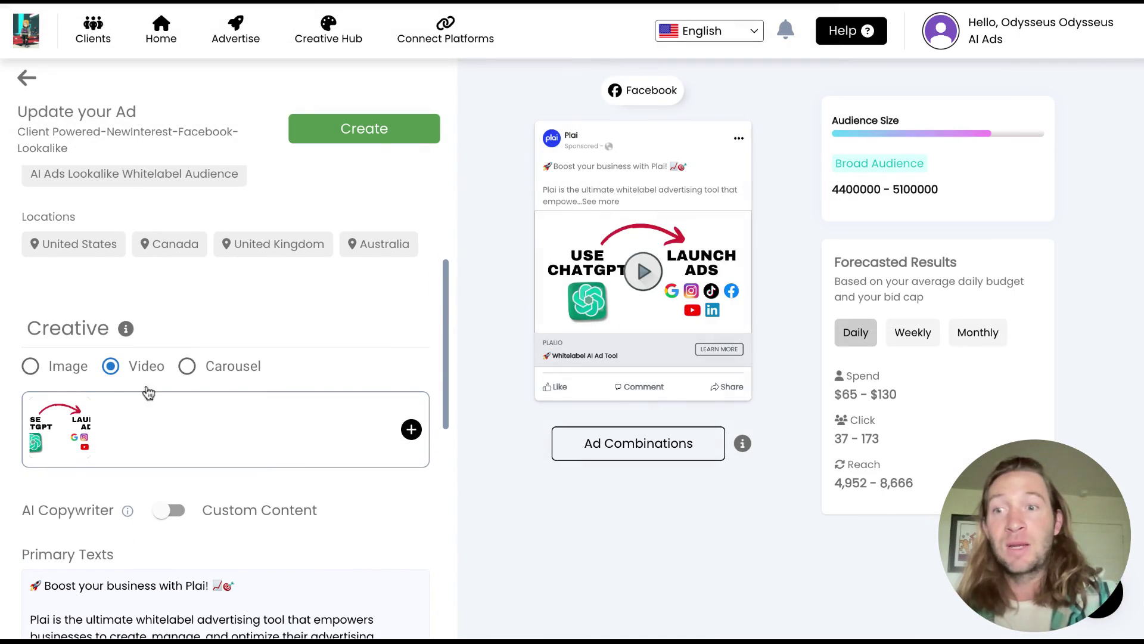
Step: Set the creative format to Carousel, previewing a rocket-image card linking to plai.io
{"action": "left_click", "coordinate": [26, 372]}
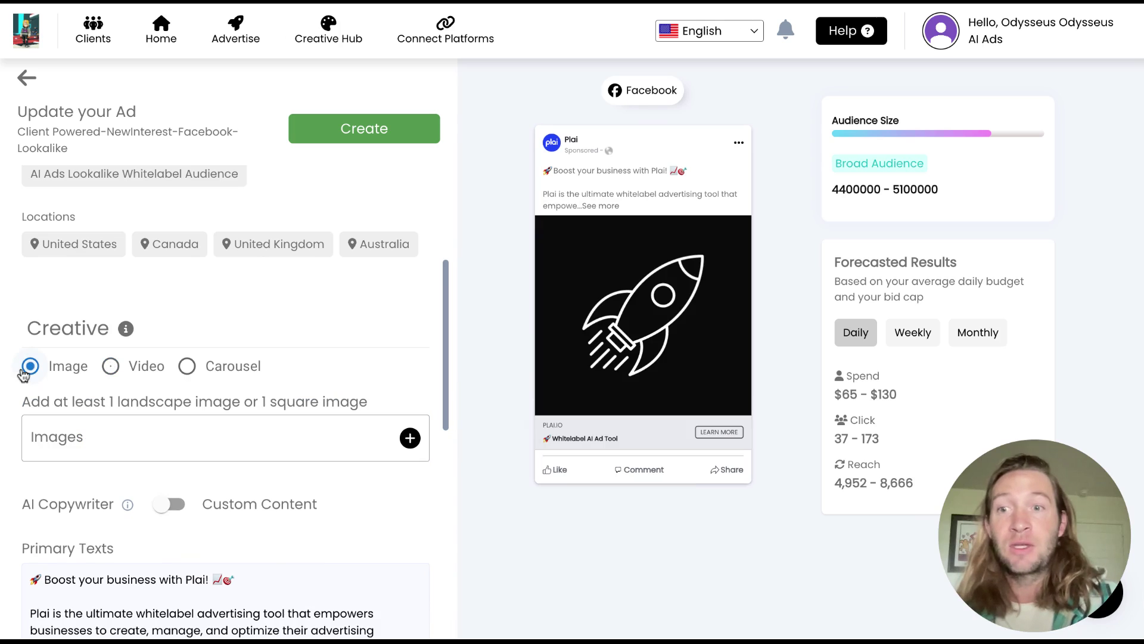
{"action": "left_click", "coordinate": [110, 367]}
{"action": "left_click", "coordinate": [187, 366]}
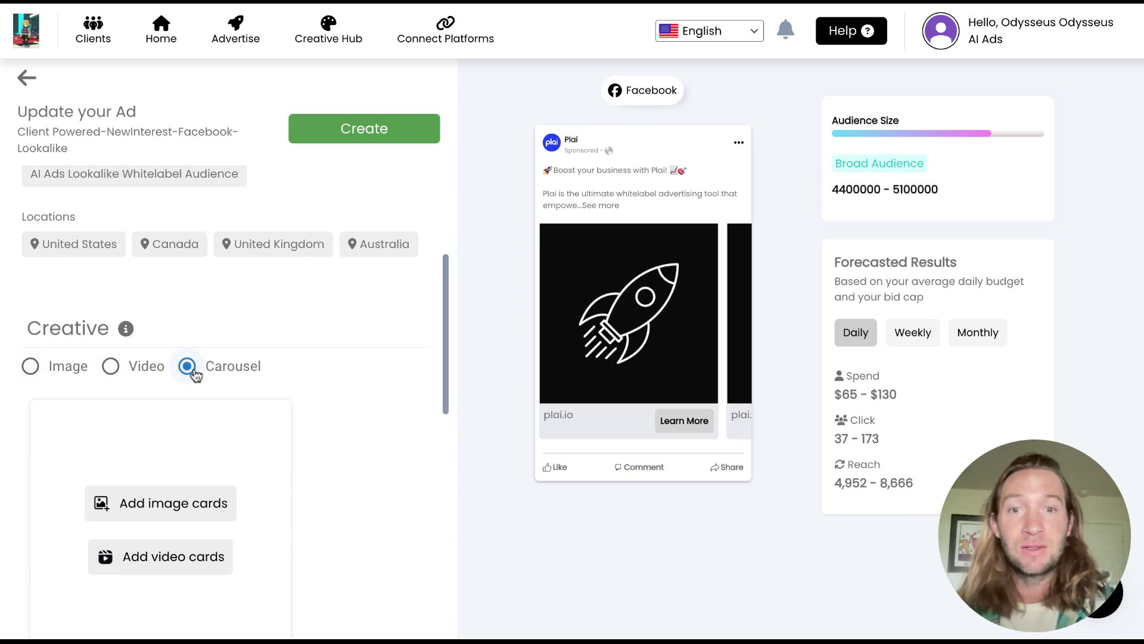
{"action": "scroll", "coordinate": [195, 373], "scroll_direction": "up", "scroll_amount": 3}
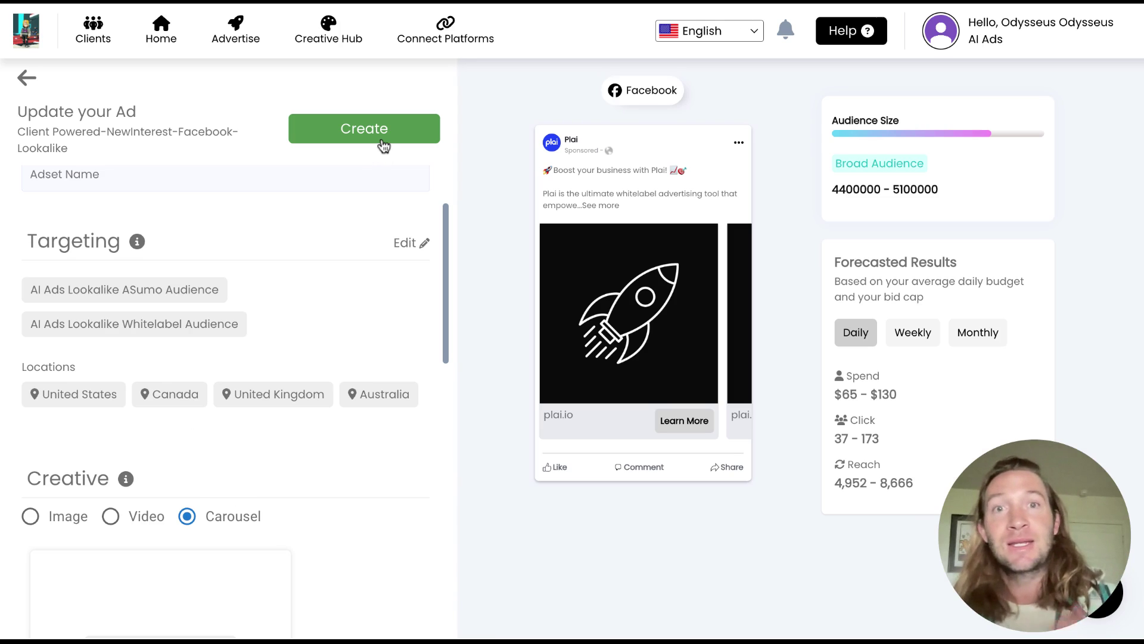
{"action": "scroll", "coordinate": [226, 357], "scroll_direction": "up", "scroll_amount": 1}
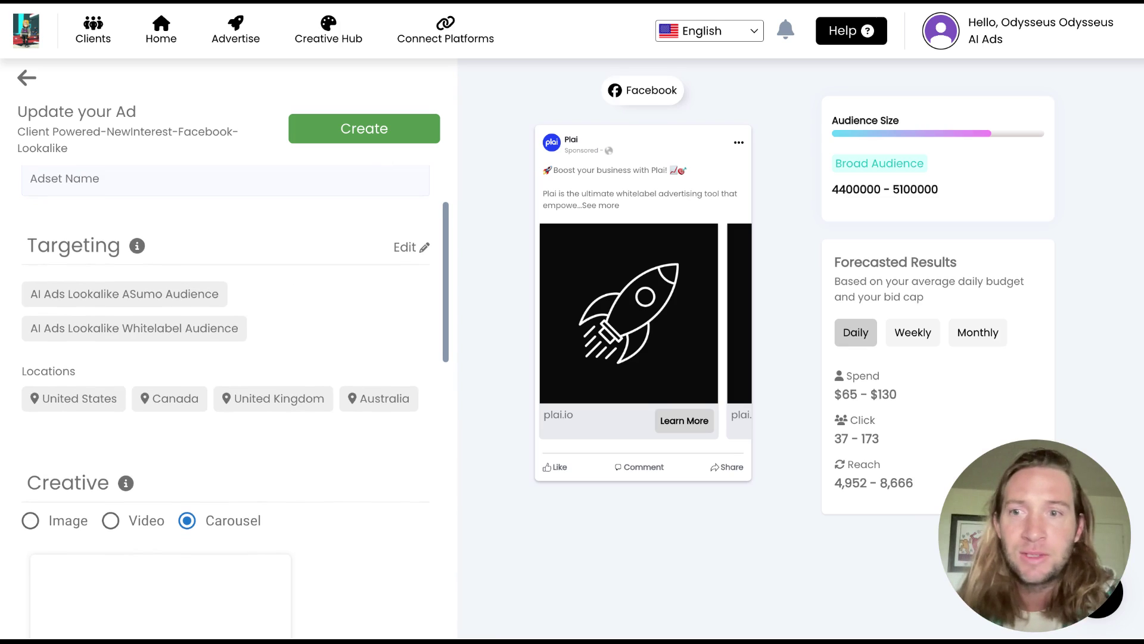
{"action": "scroll", "coordinate": [416, 249], "scroll_direction": "up", "scroll_amount": 3}
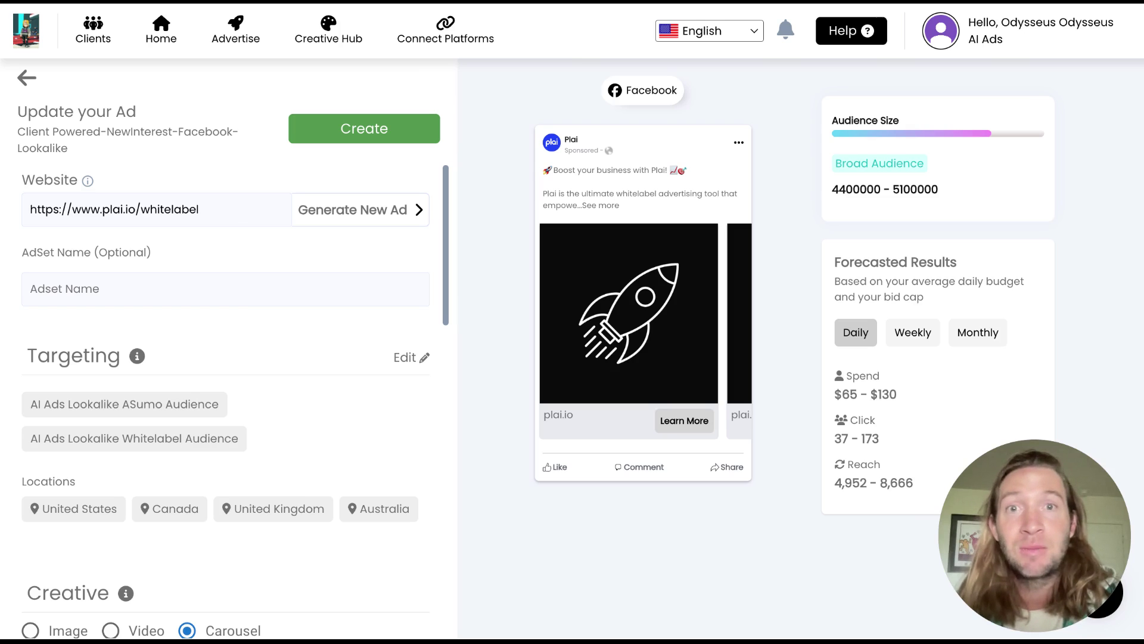
Step: Use manual placements: Facebook Reels, Instagram Stories and Instagram Reels
{"action": "left_click", "coordinate": [407, 361]}
{"action": "scroll", "coordinate": [624, 477], "scroll_direction": "down", "scroll_amount": 8}
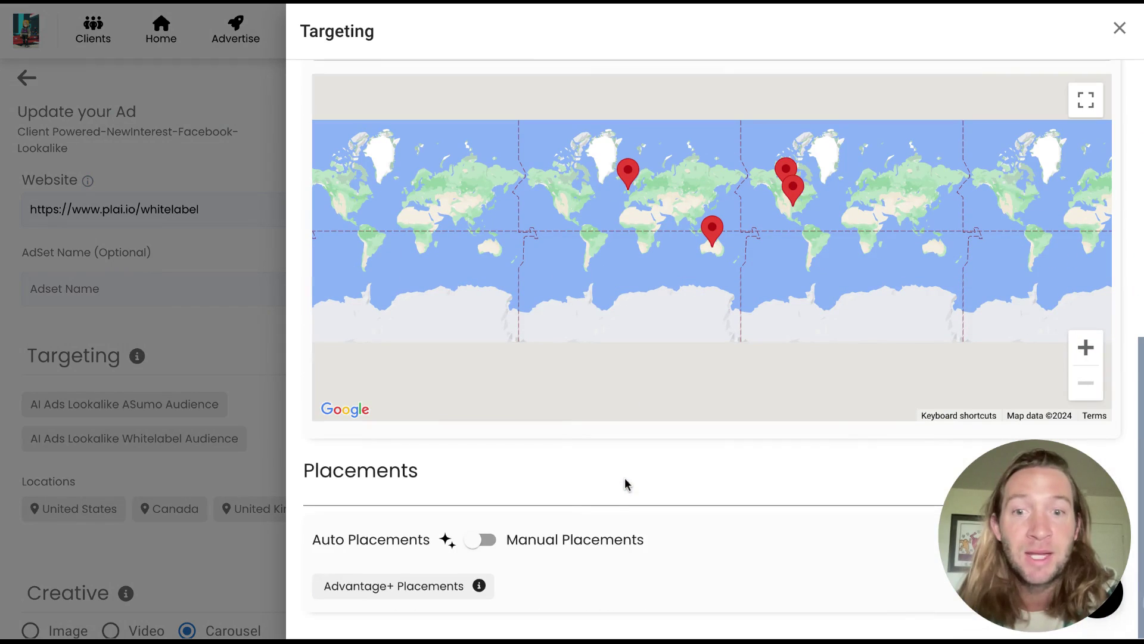
{"action": "left_click", "coordinate": [483, 542]}
{"action": "scroll", "coordinate": [490, 551], "scroll_direction": "down", "scroll_amount": 4}
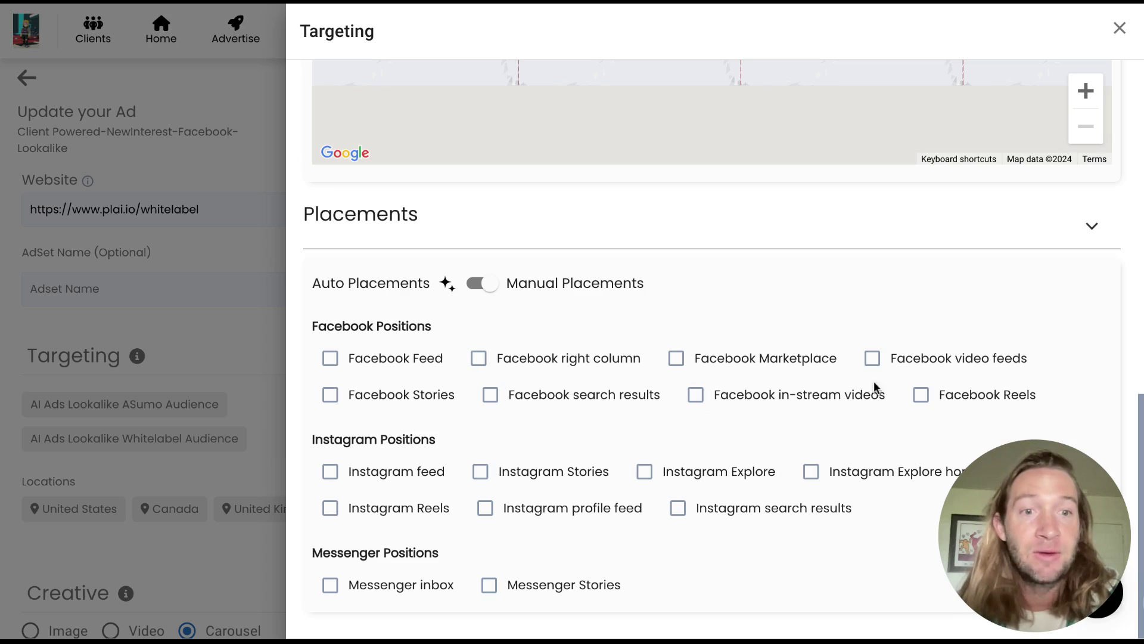
{"action": "left_click", "coordinate": [921, 395]}
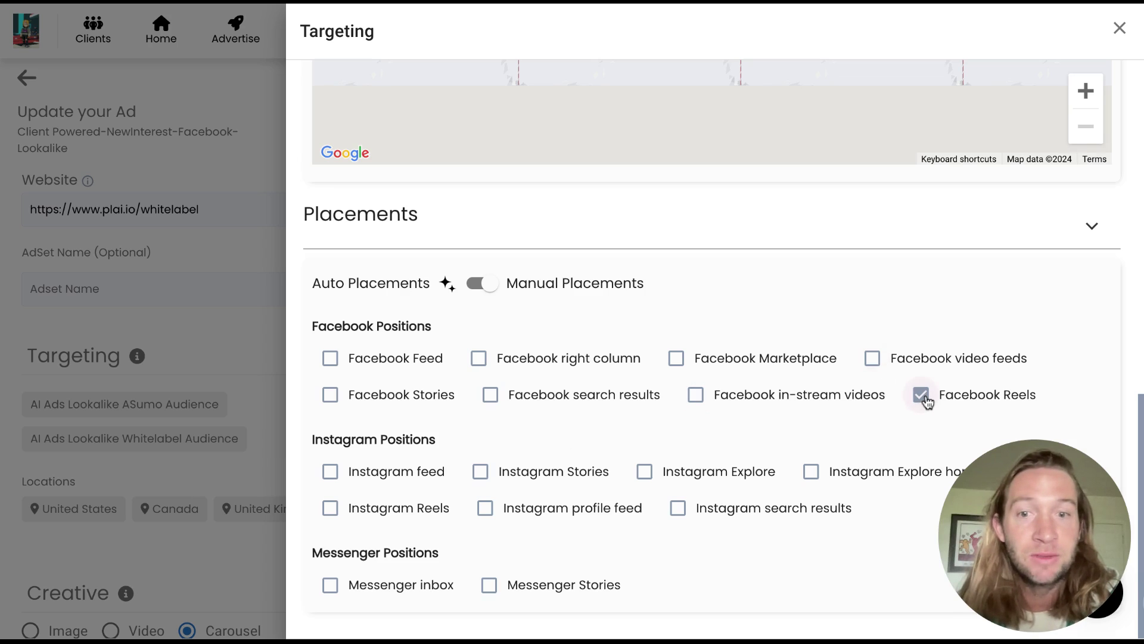
{"action": "left_click", "coordinate": [536, 473]}
{"action": "left_click", "coordinate": [329, 510]}
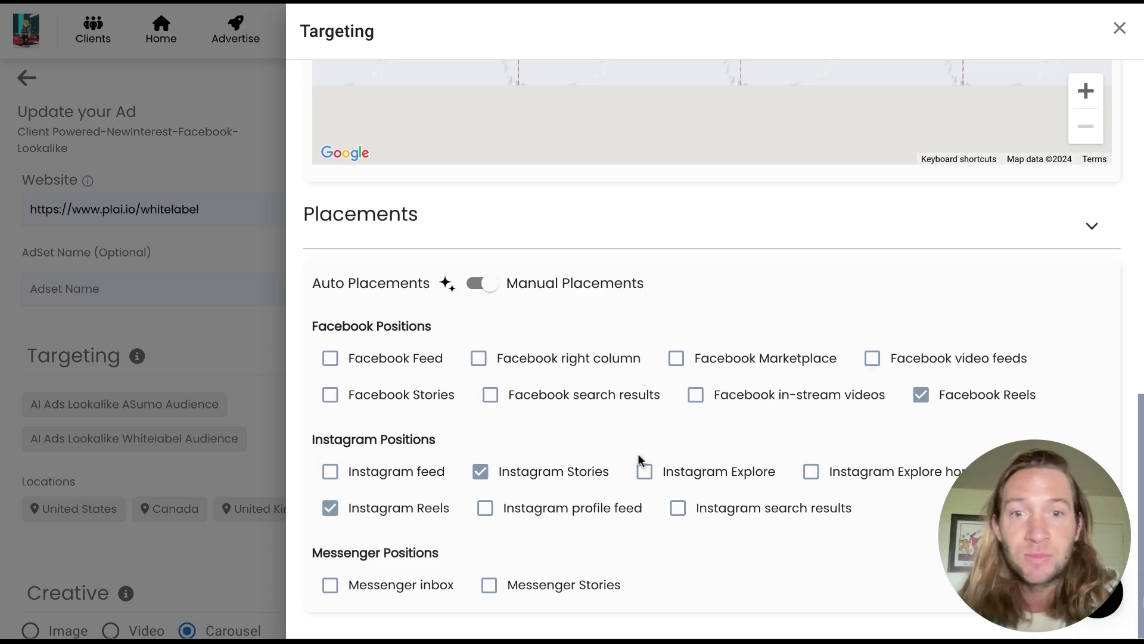
{"action": "left_click", "coordinate": [250, 376]}
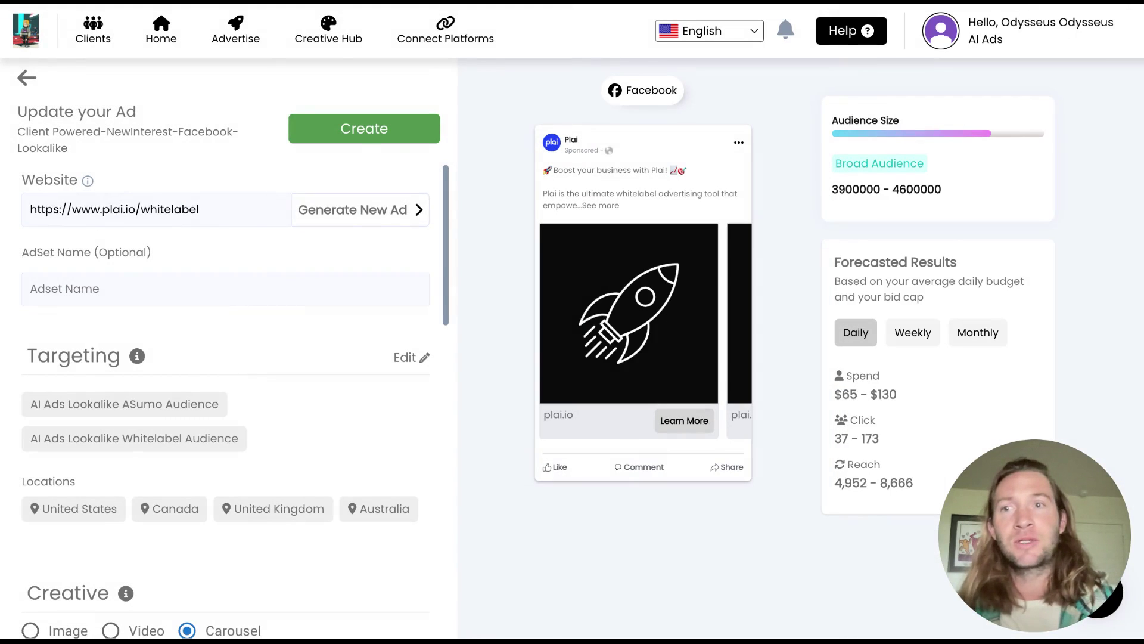
Step: Switch the ad set's creative to the single-image format
{"action": "scroll", "coordinate": [36, 308], "scroll_direction": "down", "scroll_amount": 5}
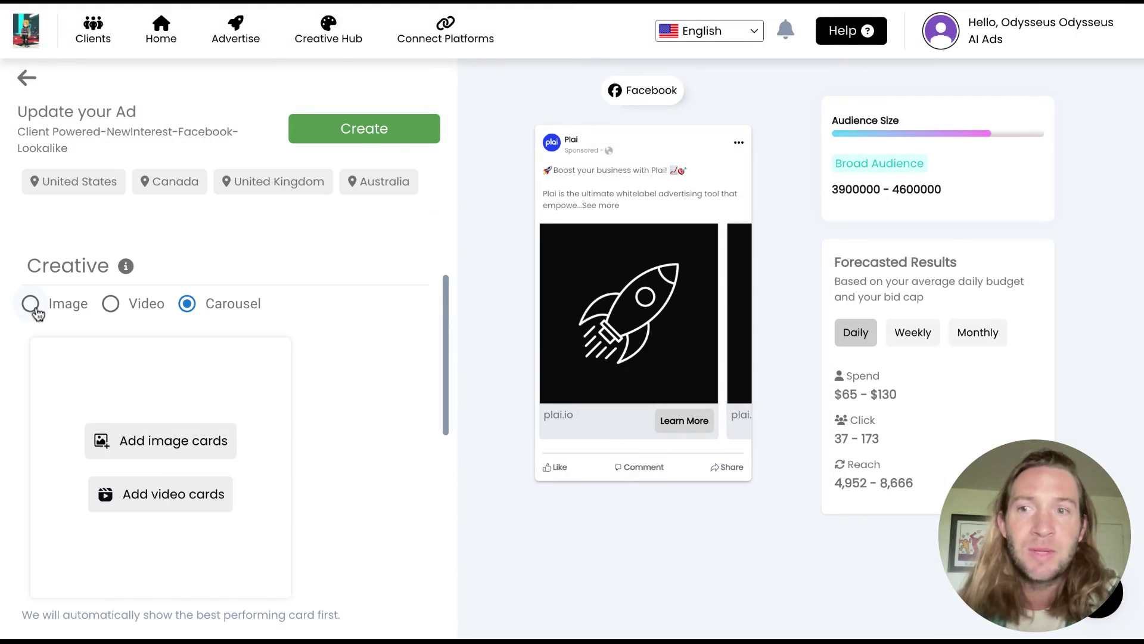
{"action": "left_click", "coordinate": [31, 304]}
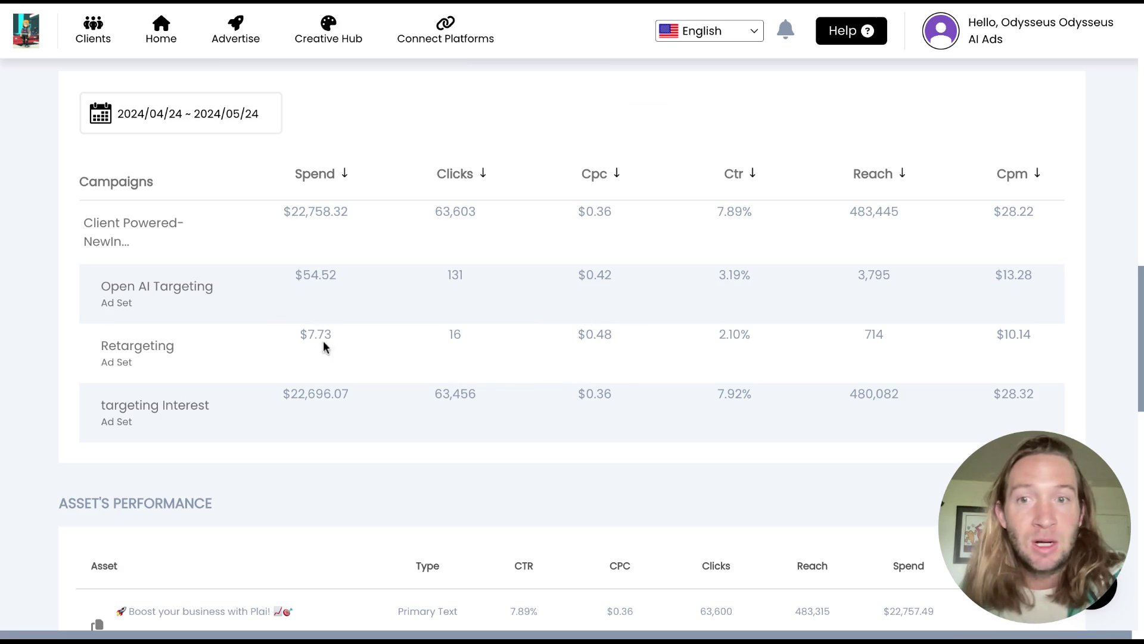
Step: Scroll through the Asset's Performance table down to the Ad Sets section
{"action": "scroll", "coordinate": [324, 344], "scroll_direction": "down", "scroll_amount": 10}
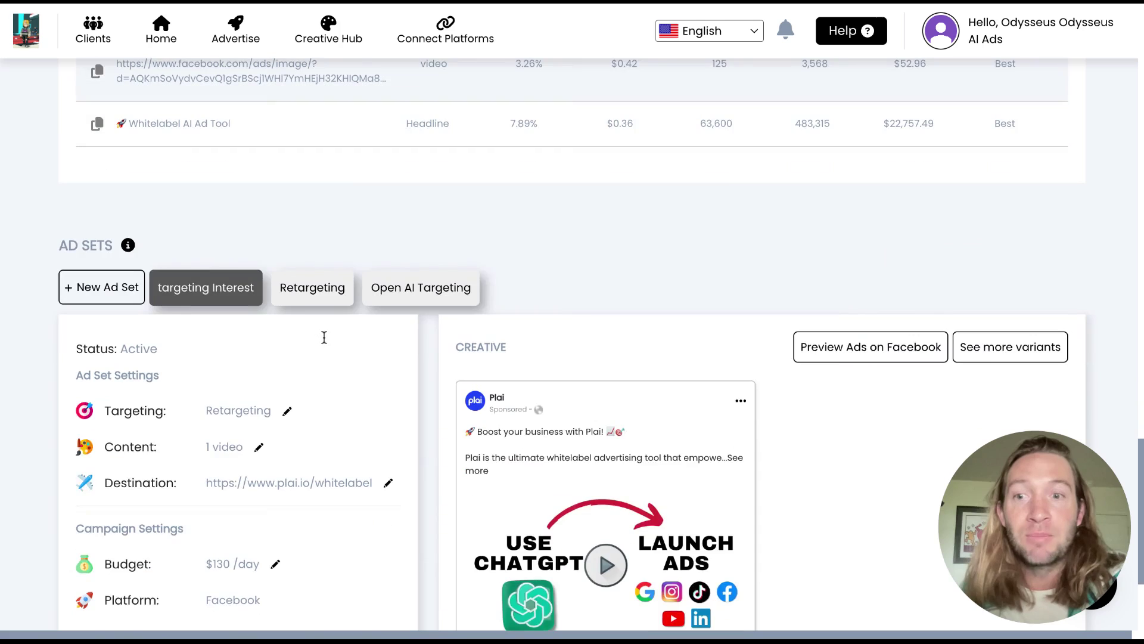
{"action": "scroll", "coordinate": [322, 335], "scroll_direction": "down", "scroll_amount": 3}
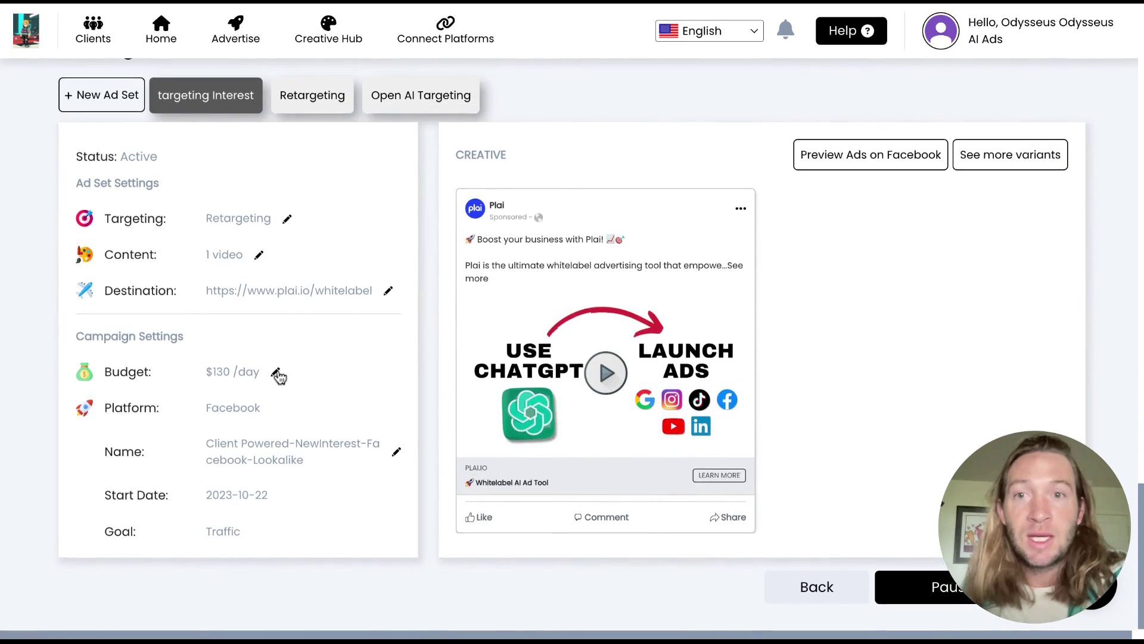
{"action": "scroll", "coordinate": [277, 376], "scroll_direction": "up", "scroll_amount": 5}
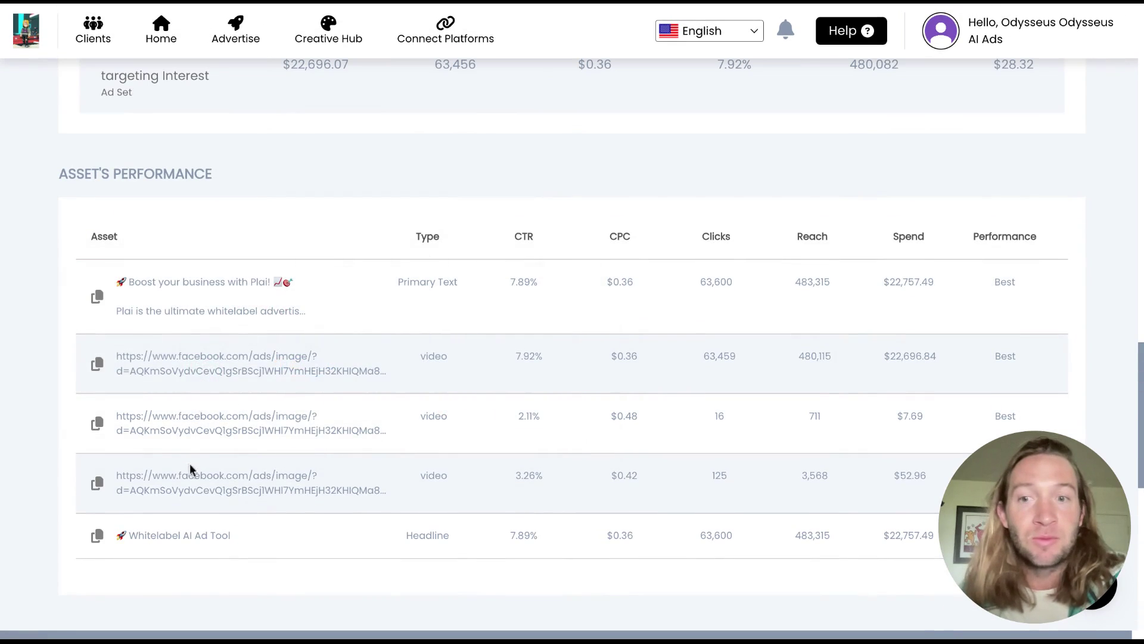
{"action": "scroll", "coordinate": [219, 496], "scroll_direction": "down", "scroll_amount": 1}
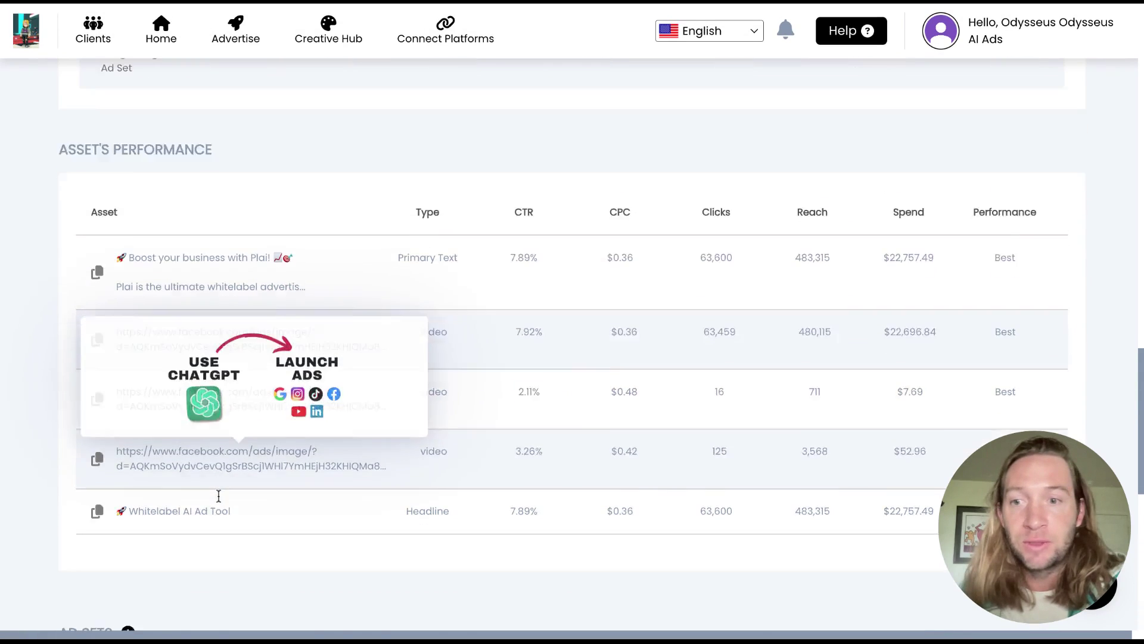
{"action": "scroll", "coordinate": [218, 496], "scroll_direction": "down", "scroll_amount": 8}
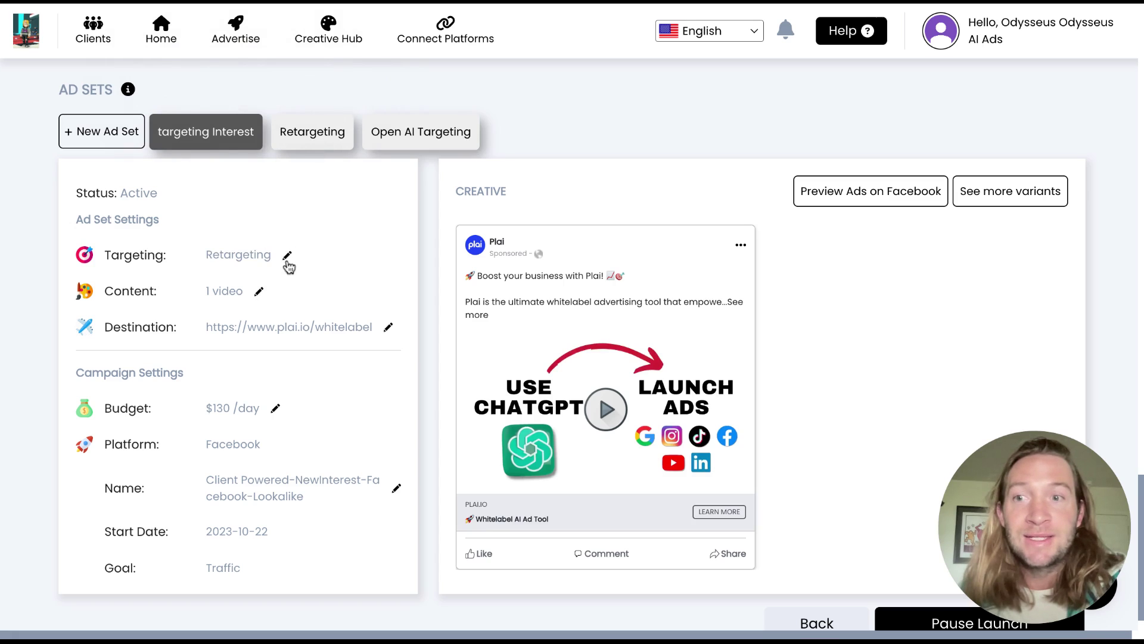
Step: Flip between the Retargeting and Open AI Targeting ad set tabs, then return to the Campaigns table
{"action": "left_click", "coordinate": [314, 134]}
{"action": "left_click", "coordinate": [395, 133]}
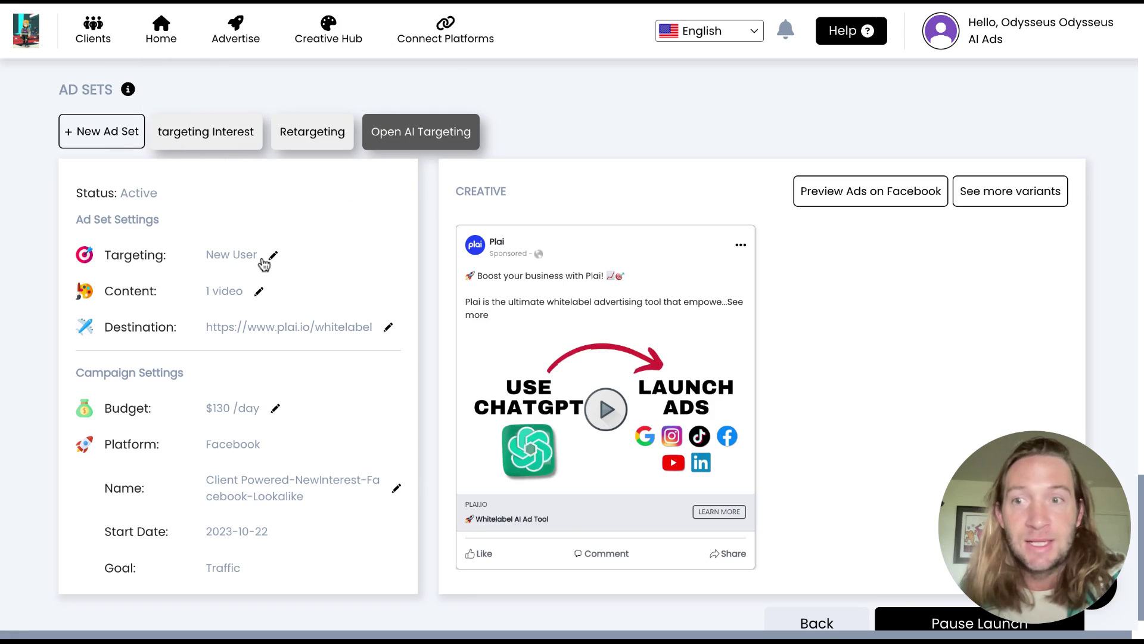
{"action": "scroll", "coordinate": [324, 336], "scroll_direction": "down", "scroll_amount": 1}
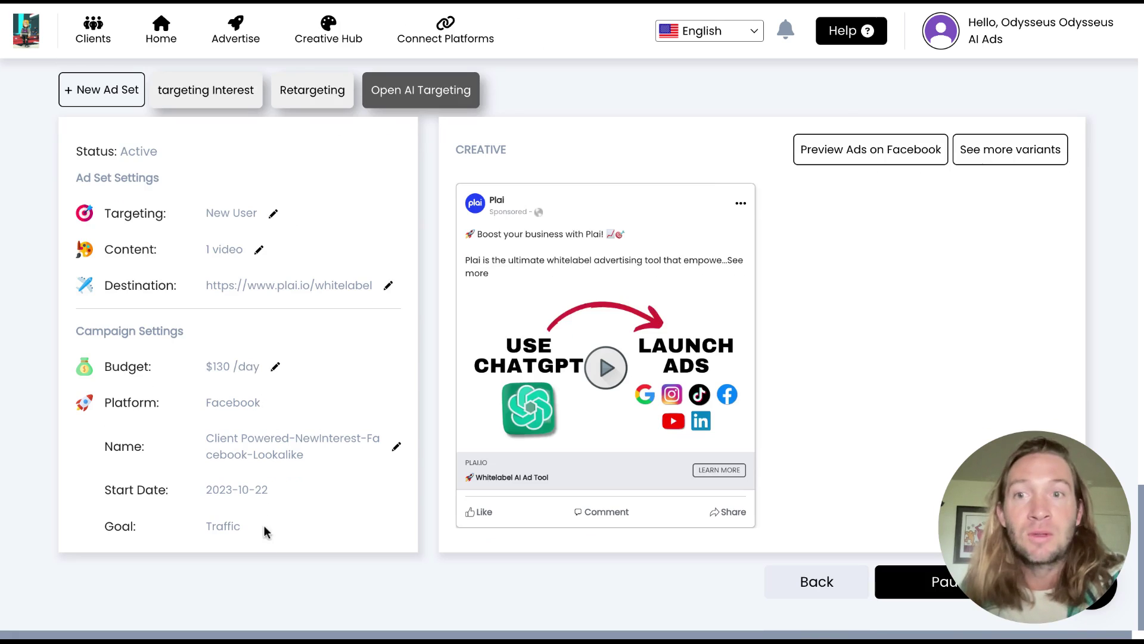
{"action": "scroll", "coordinate": [299, 534], "scroll_direction": "up", "scroll_amount": 2}
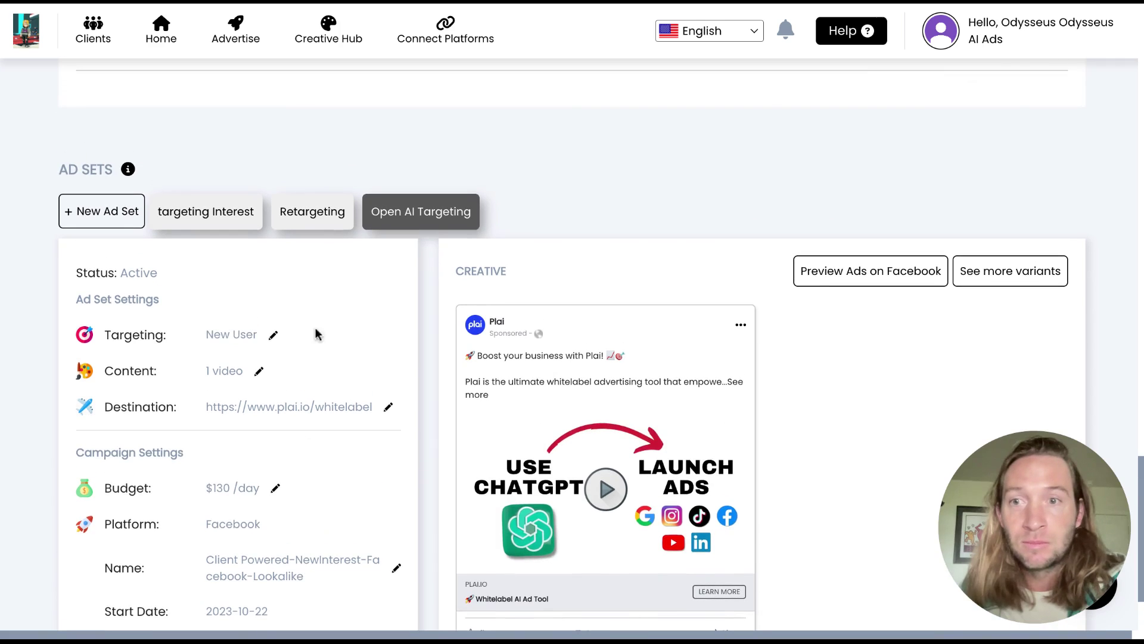
{"action": "left_click", "coordinate": [325, 218]}
{"action": "left_click", "coordinate": [388, 220]}
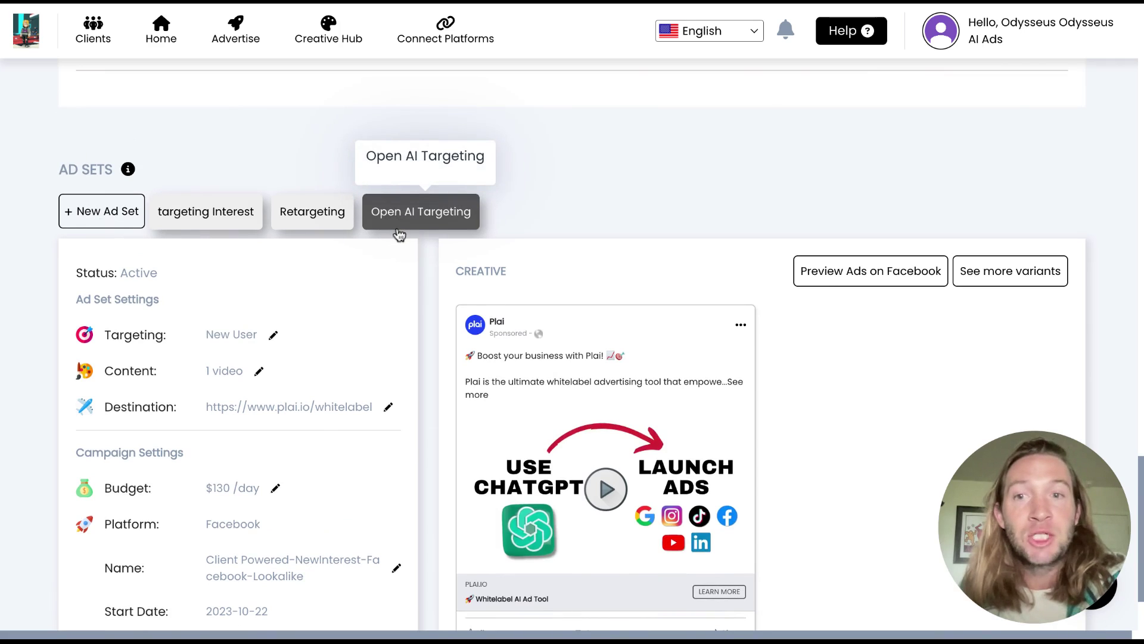
{"action": "scroll", "coordinate": [288, 220], "scroll_direction": "up", "scroll_amount": 10}
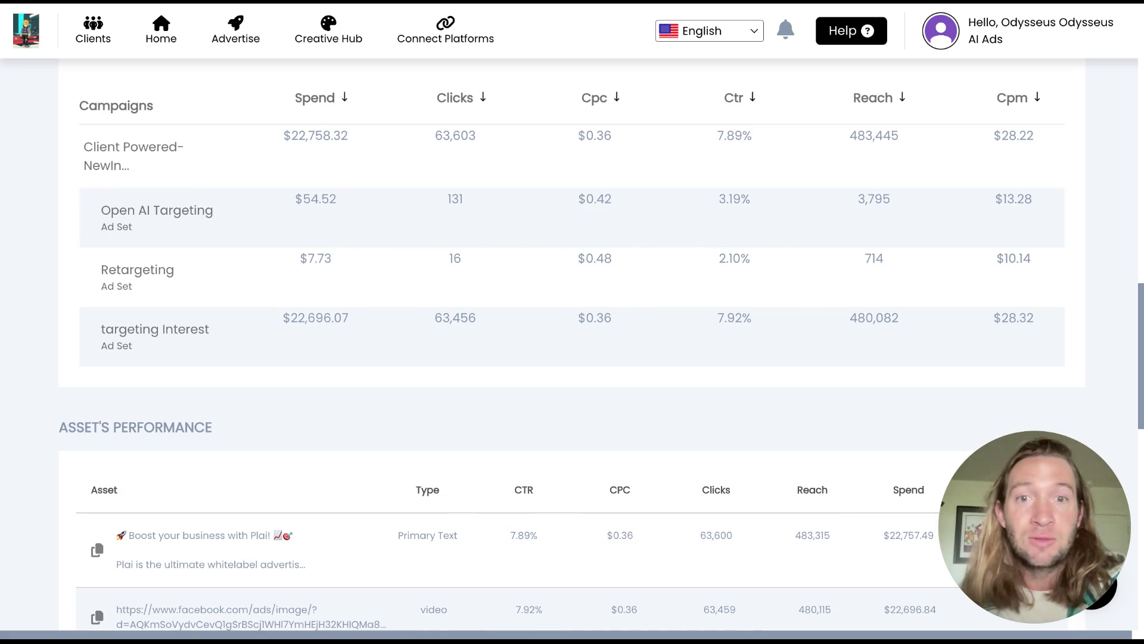
Step: Scroll down the campaign results to the Ad Sets section
{"action": "scroll", "coordinate": [572, 344], "scroll_direction": "down", "scroll_amount": 10}
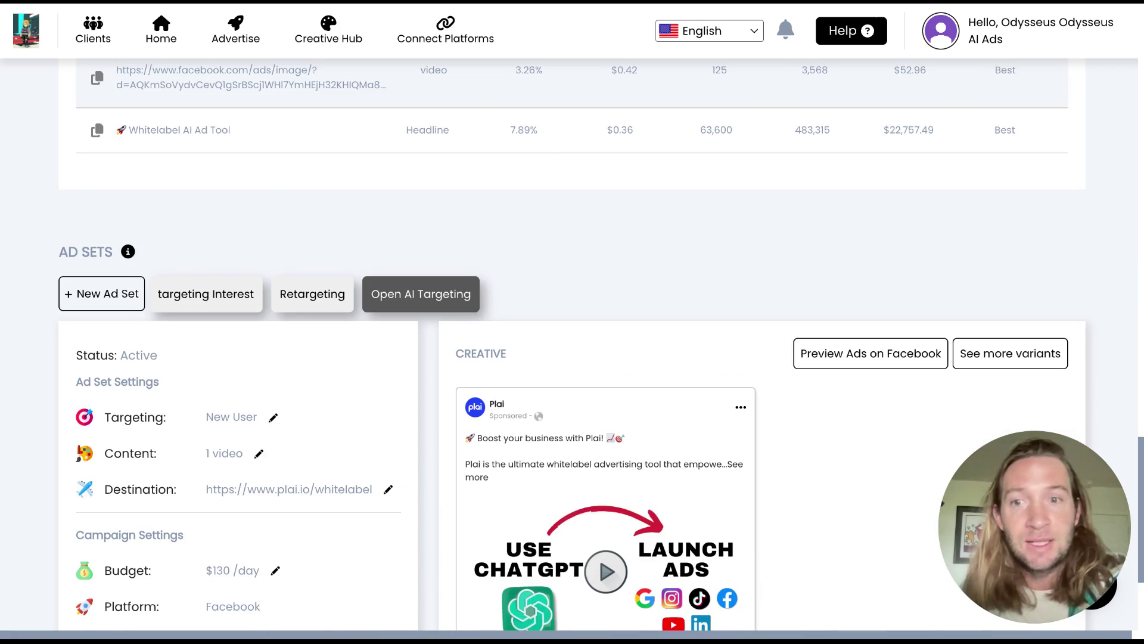
{"action": "scroll", "coordinate": [601, 347], "scroll_direction": "down", "scroll_amount": 2}
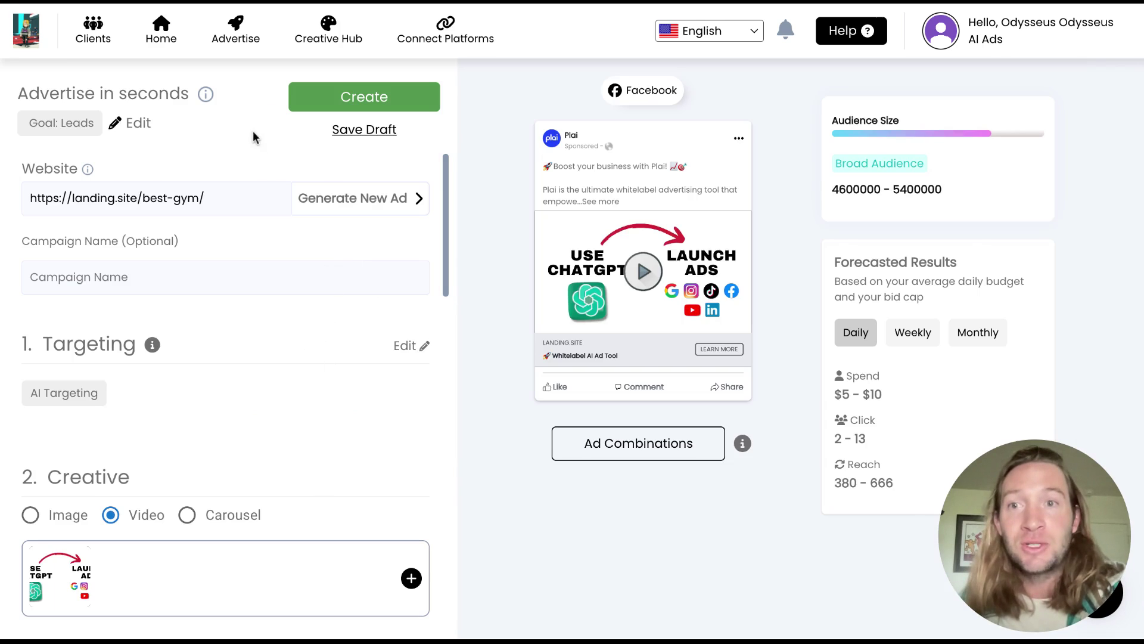
Step: Go to Advertise and bring up the recent campaigns grid with the Lookalike card
{"action": "left_click", "coordinate": [250, 53]}
{"action": "scroll", "coordinate": [634, 381], "scroll_direction": "down", "scroll_amount": 15}
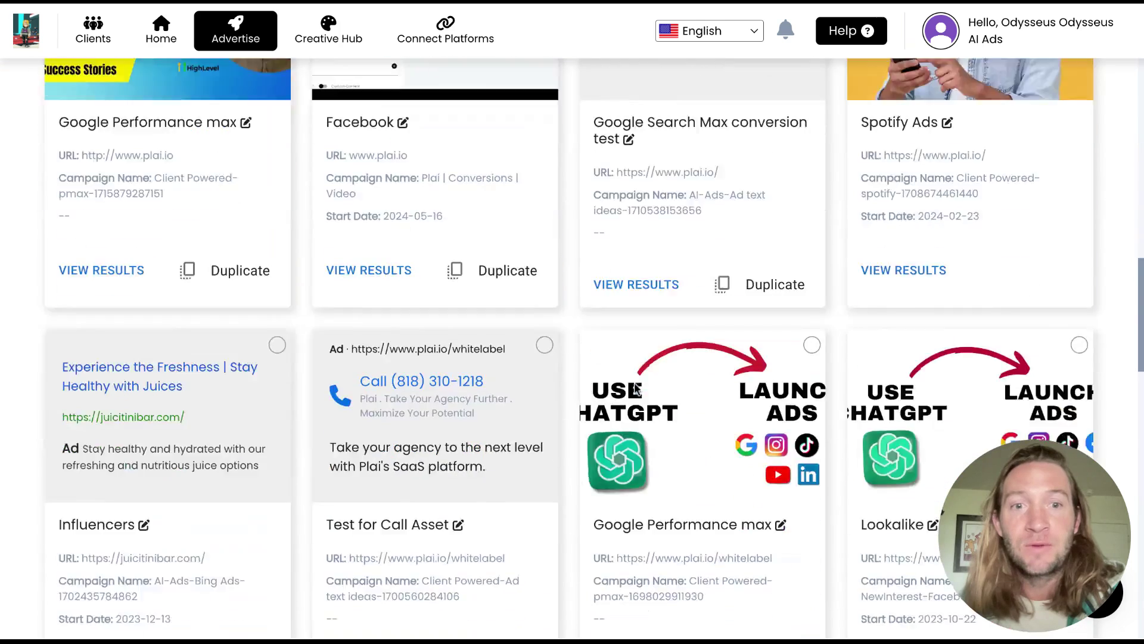
{"action": "scroll", "coordinate": [634, 381], "scroll_direction": "up", "scroll_amount": 1}
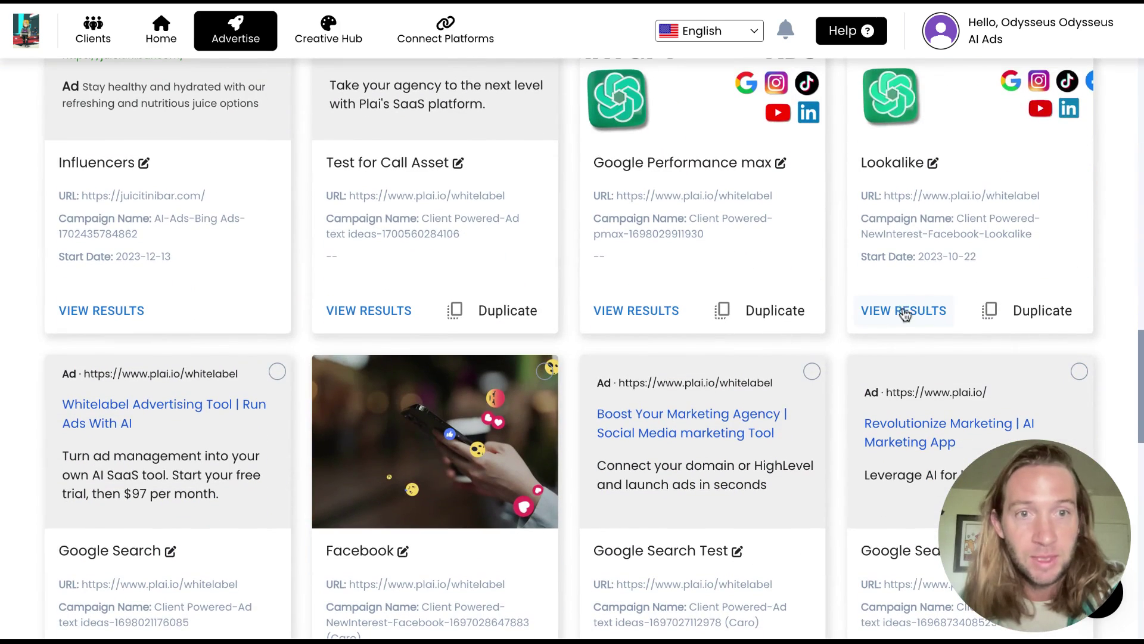